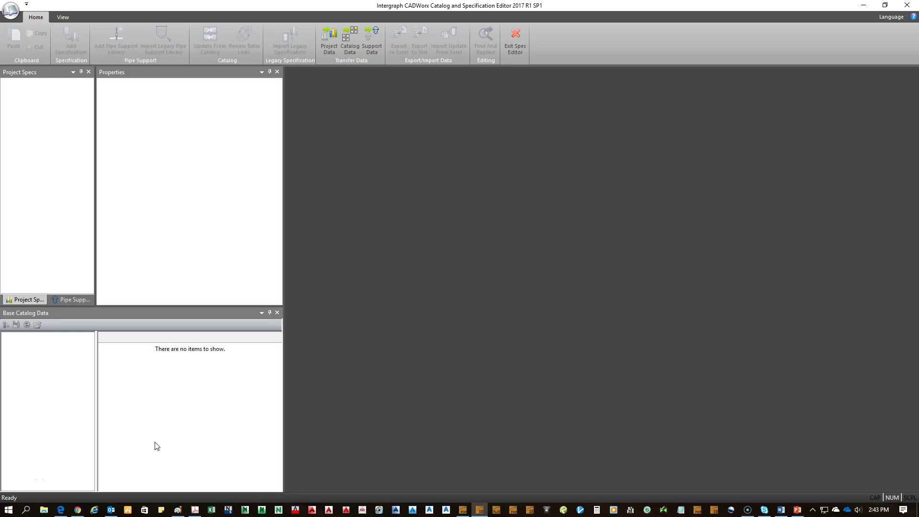
# Step: Open the recent project Tester.prj and open its base catalog Tester.cat for editing
pyautogui.click(10, 10)
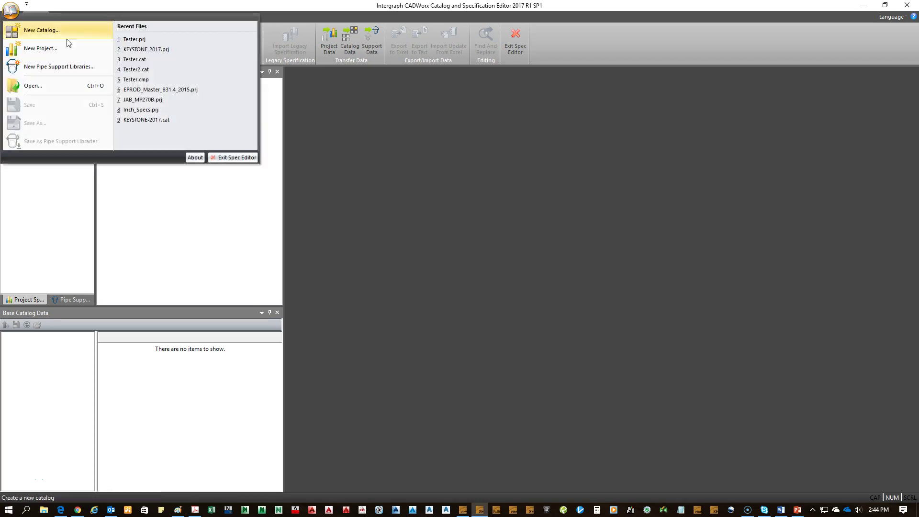
pyautogui.click(144, 40)
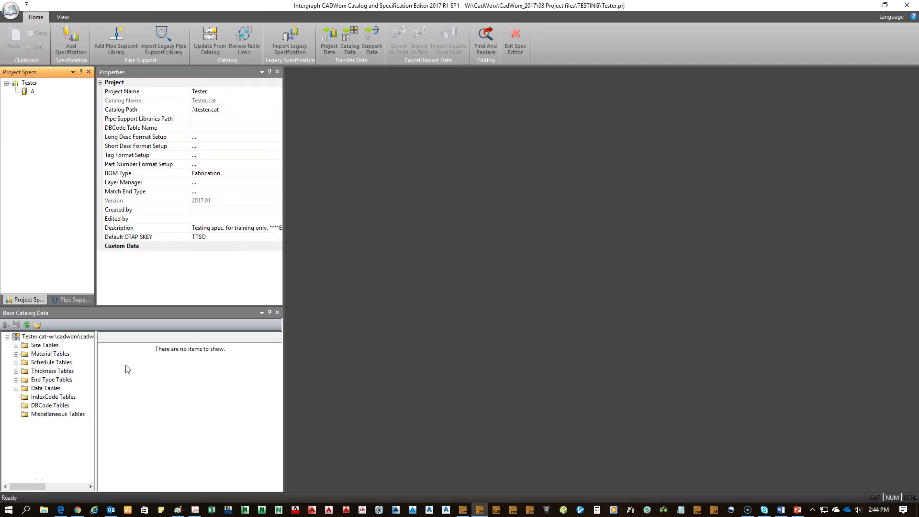
pyautogui.click(37, 324)
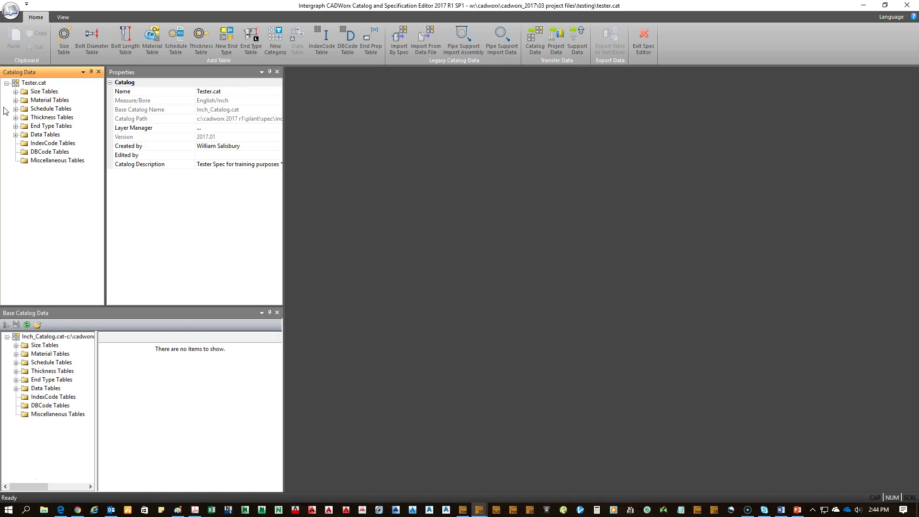
# Step: Duplicate the BAL_SW_800 ball valve data table in the catalog and widen the catalog tree to show full names
pyautogui.click(16, 136)
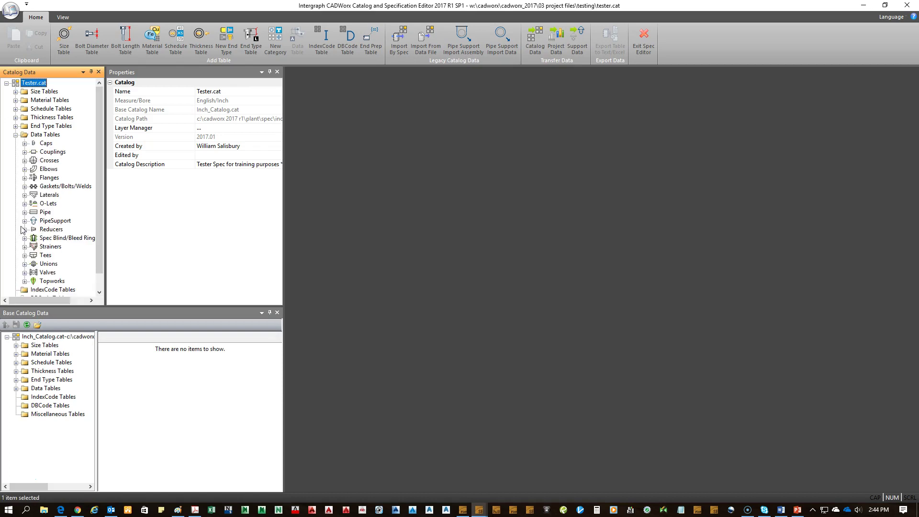
pyautogui.click(25, 272)
pyautogui.click(34, 204)
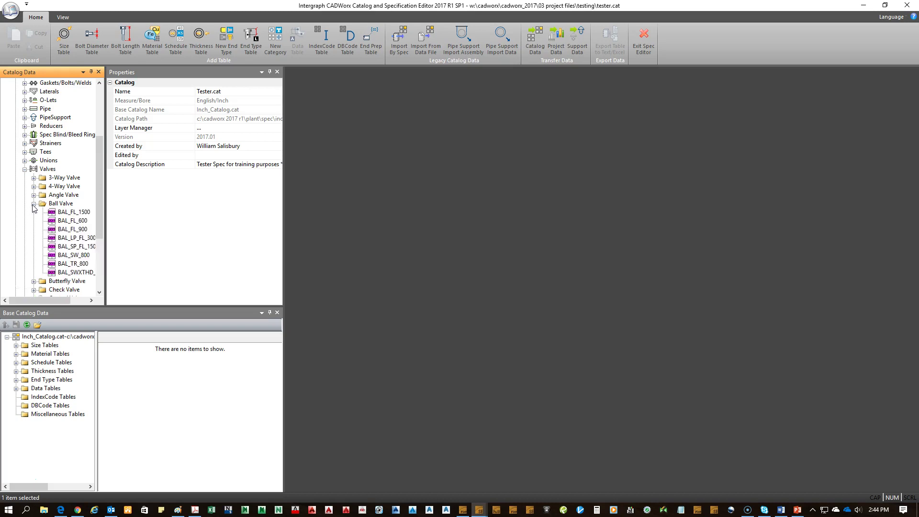
pyautogui.click(73, 258)
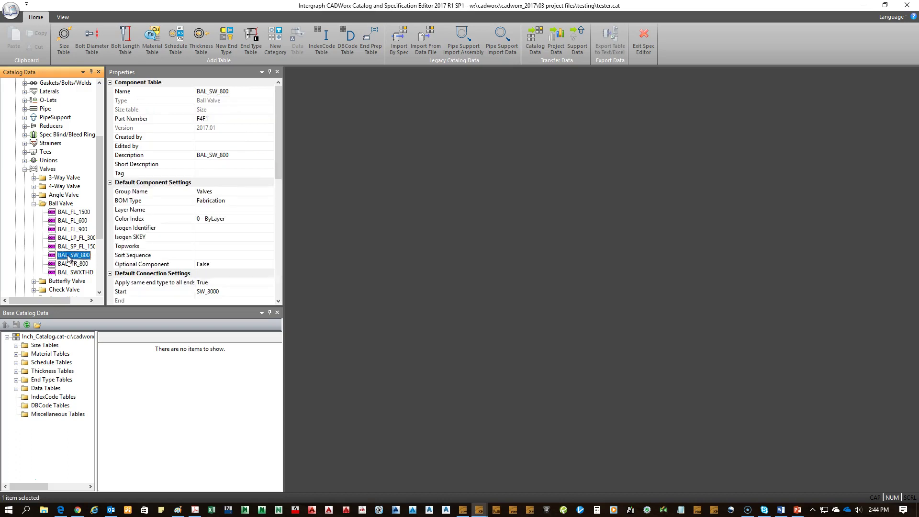
pyautogui.rightClick(67, 256)
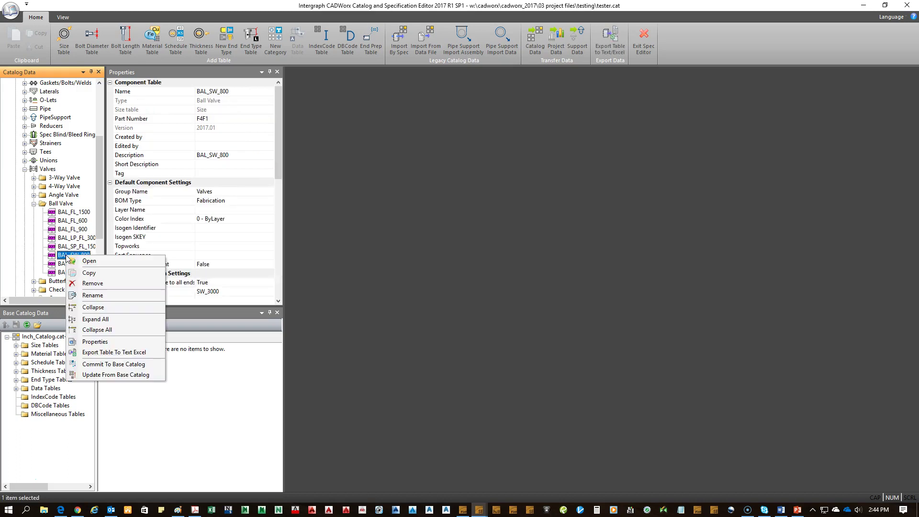
pyautogui.click(89, 272)
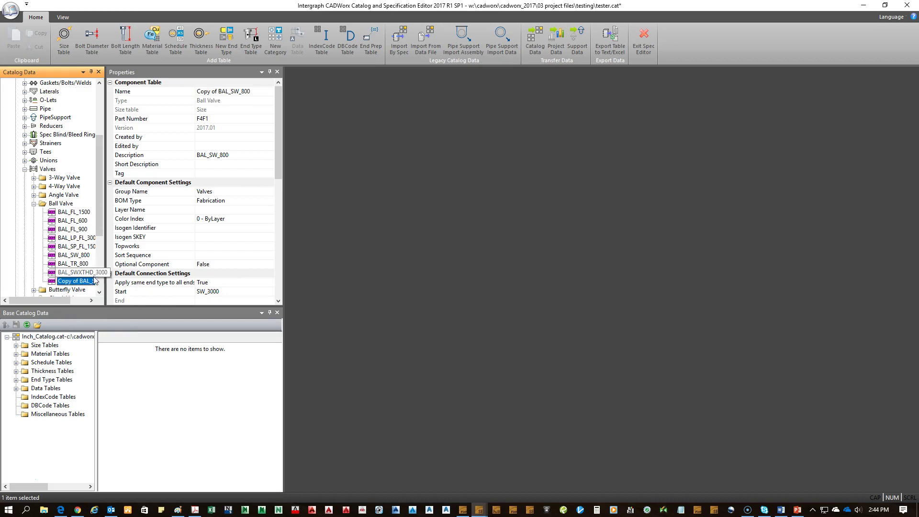
pyautogui.moveTo(104, 266); pyautogui.dragTo(130, 266)
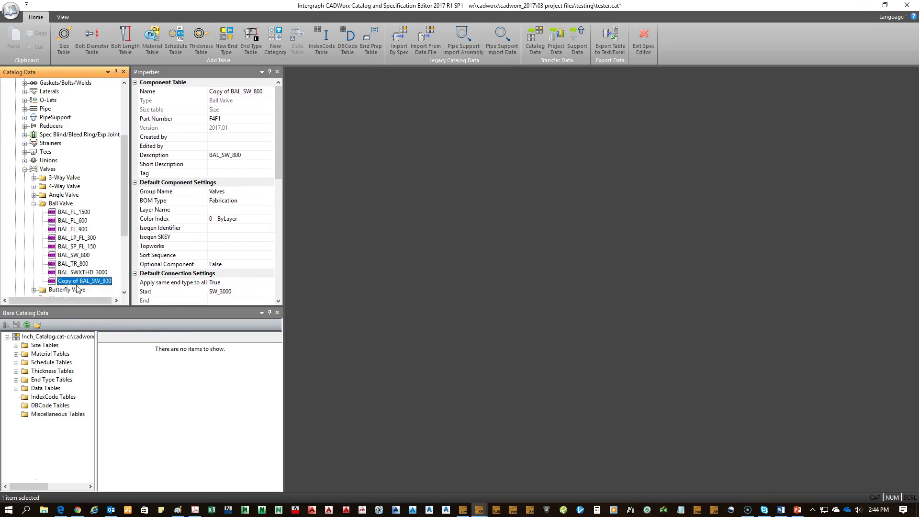
# Step: Rename the copied ball valve table as BAL_SWxTHRD_6000
pyautogui.click(231, 91)
pyautogui.moveTo(231, 91); pyautogui.dragTo(179, 91)
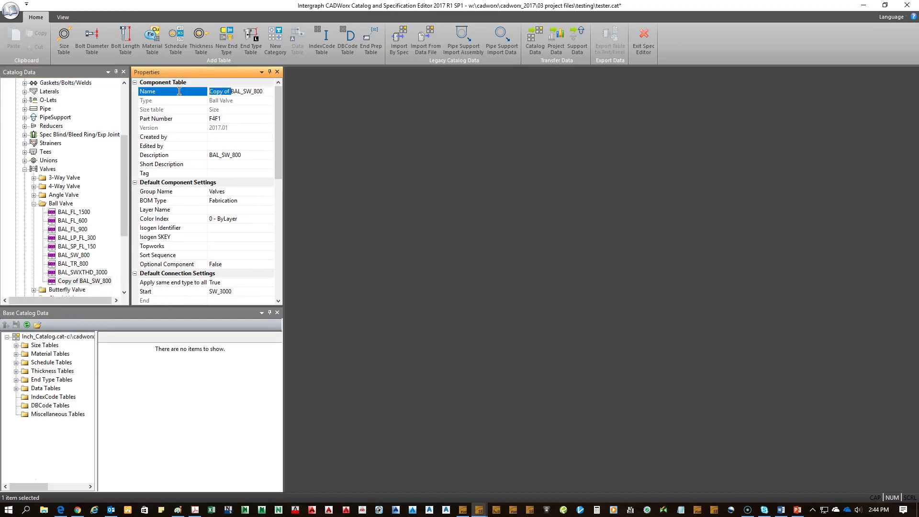
pyautogui.press('BackSpace')
pyautogui.click(227, 90)
pyautogui.write('xTHRD')
pyautogui.click(225, 128)
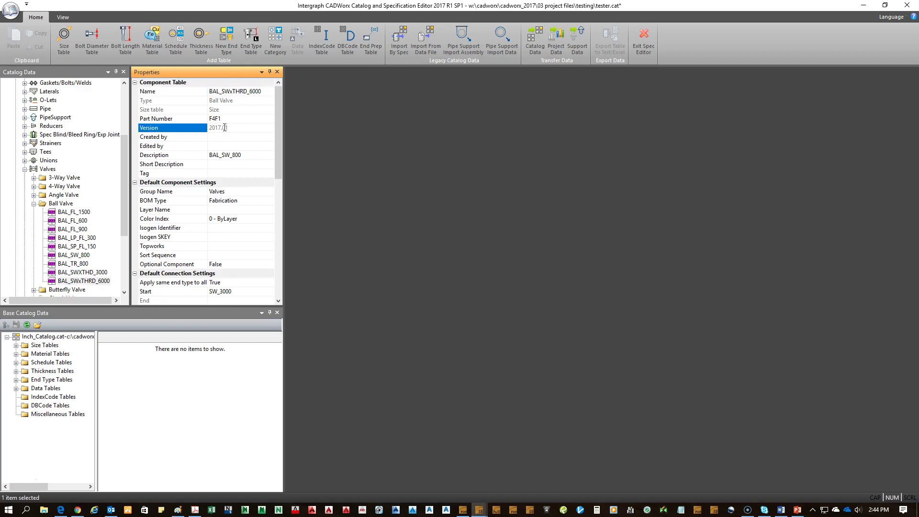
# Step: Copy the new table's name, BAL_SWxTHRD_6000, into its Description property
pyautogui.click(257, 91)
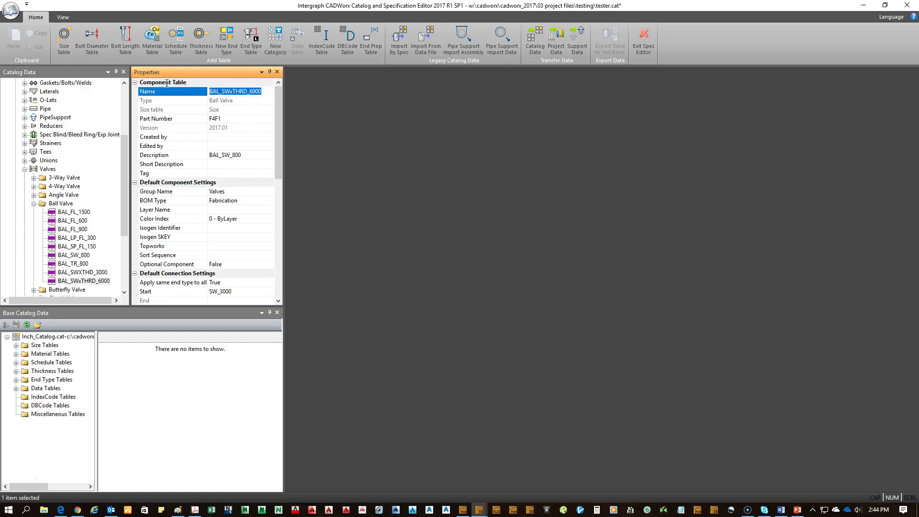
pyautogui.click(249, 156)
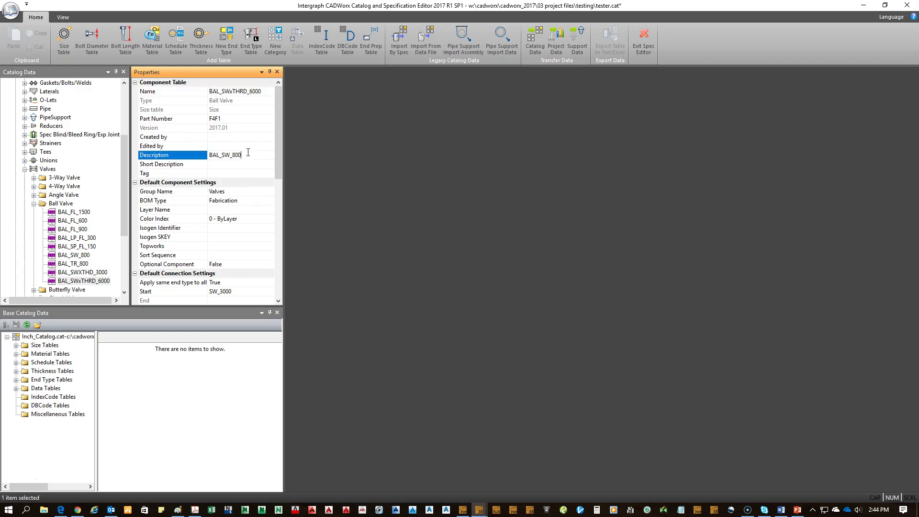
pyautogui.hotkey('ctrl', 'v')
pyautogui.click(239, 165)
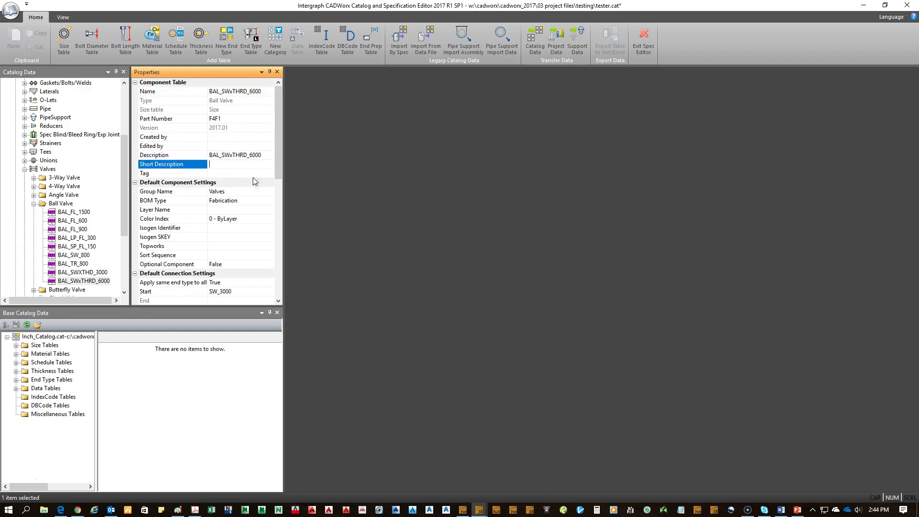
# Step: Open the BAL_SWxTHRD_6000 table and set different end types for it: Start SW_6000 and End TR_6000
pyautogui.doubleClick(82, 282)
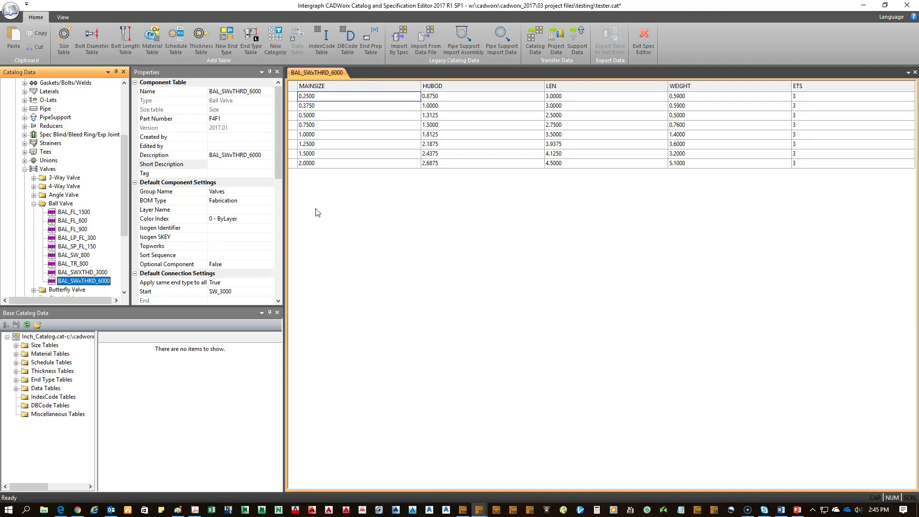
pyautogui.moveTo(275, 159); pyautogui.dragTo(273, 211)
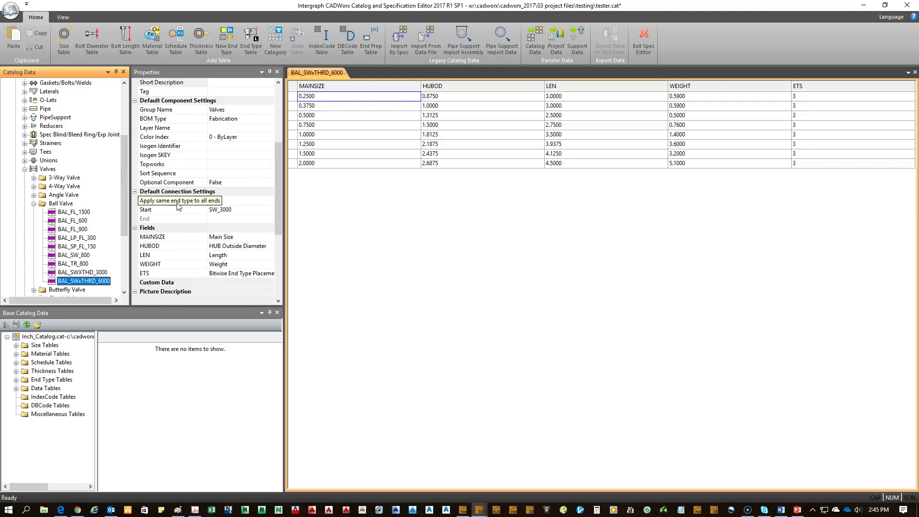
pyautogui.click(216, 200)
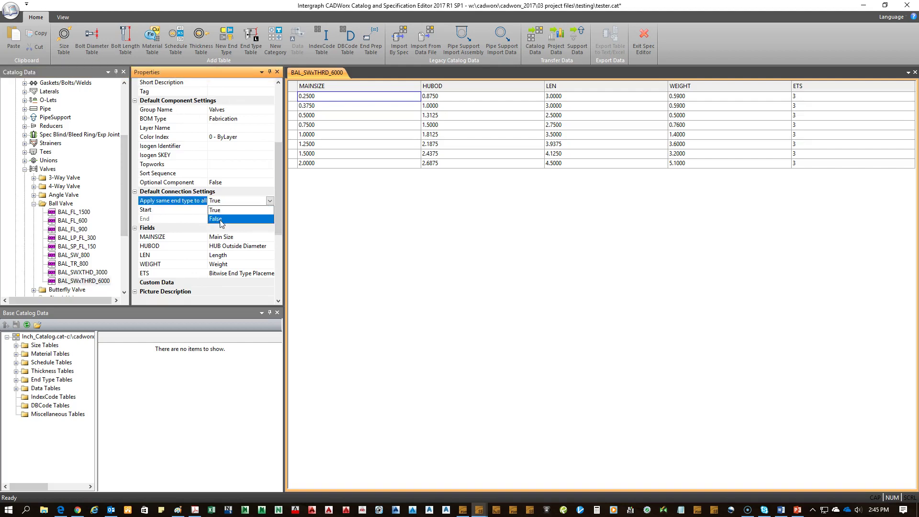
pyautogui.click(221, 219)
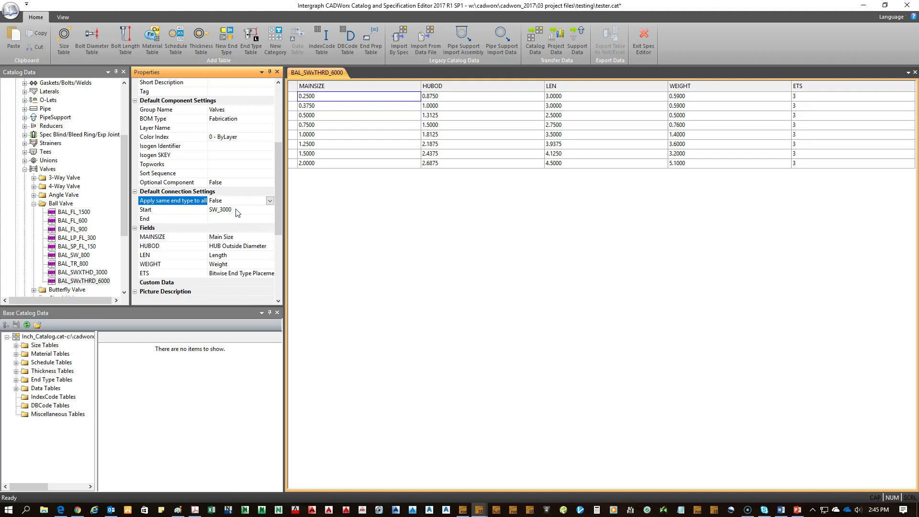
pyautogui.click(238, 212)
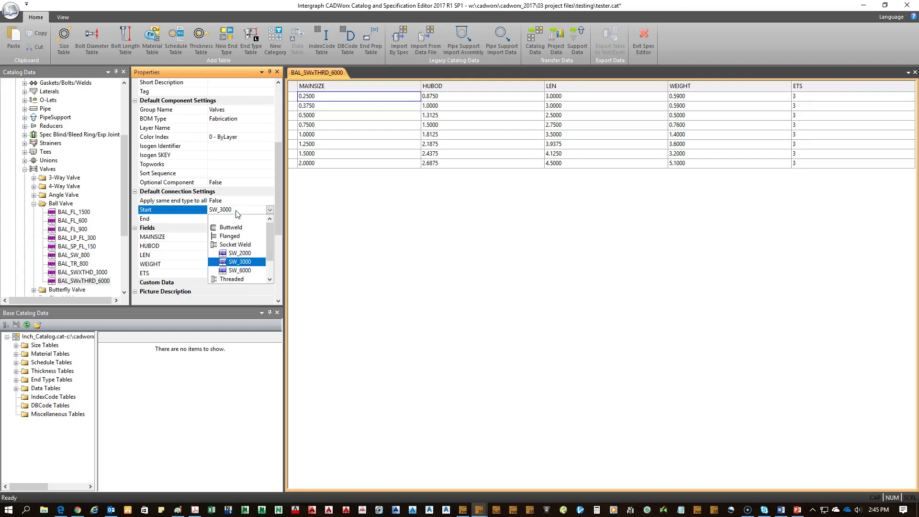
pyautogui.click(251, 270)
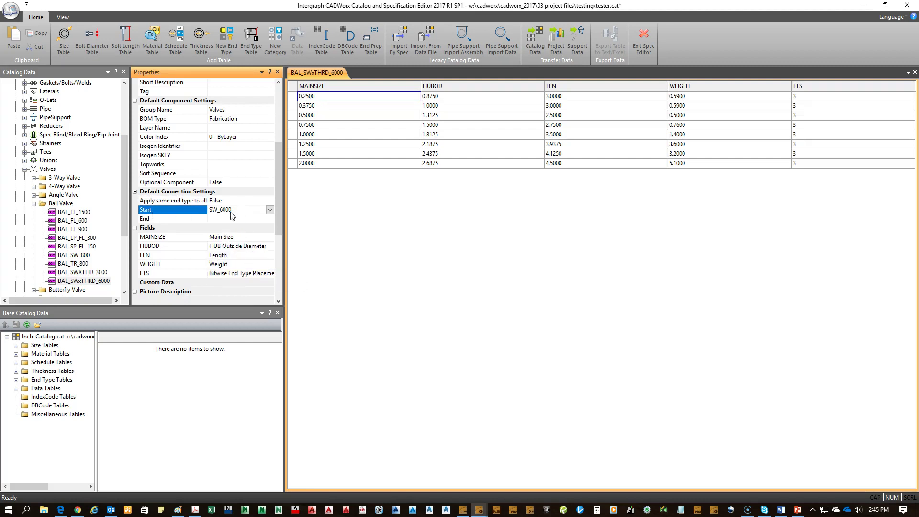
pyautogui.click(234, 219)
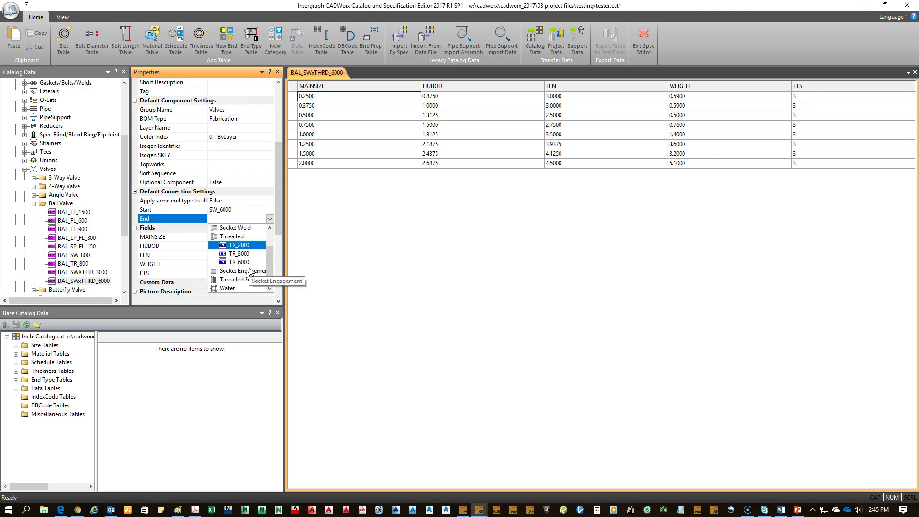
pyautogui.click(238, 244)
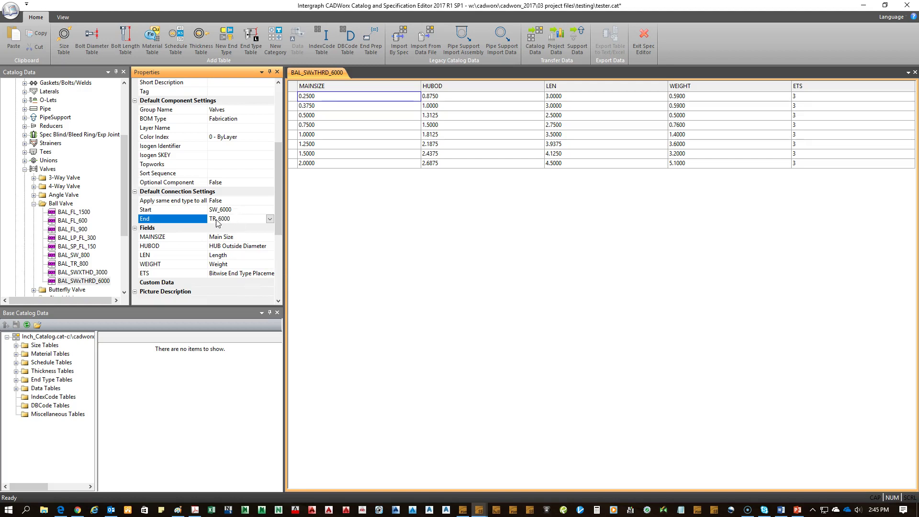
# Step: Save the modified Tester.cat catalog
pyautogui.click(355, 236)
pyautogui.click(546, 108)
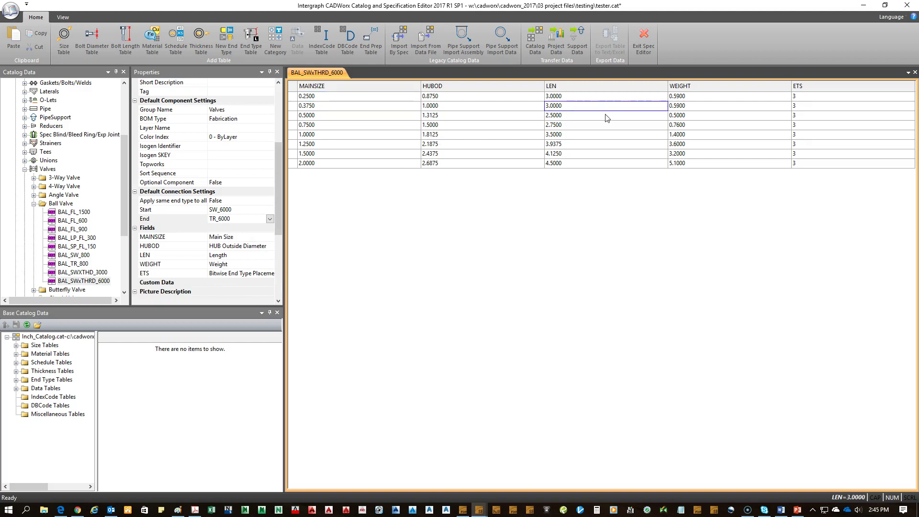
pyautogui.rightClick(317, 72)
pyautogui.click(350, 79)
pyautogui.click(11, 9)
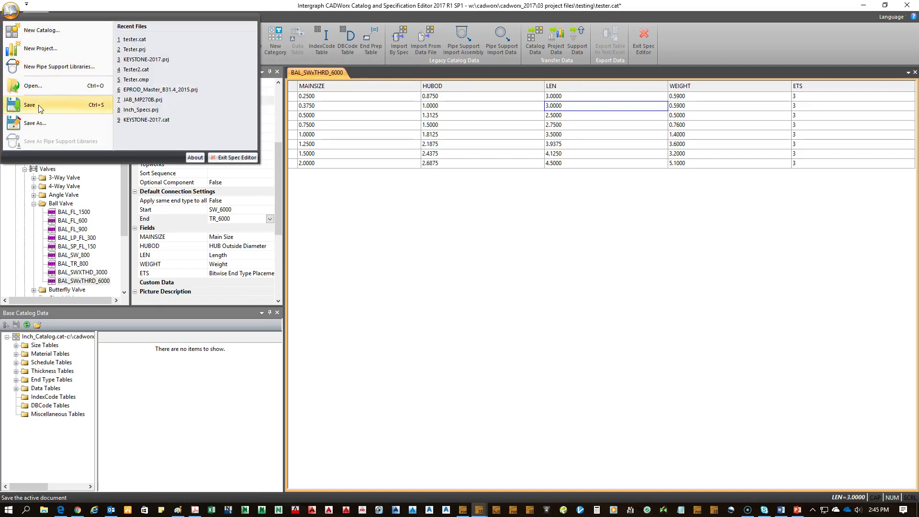
pyautogui.click(40, 104)
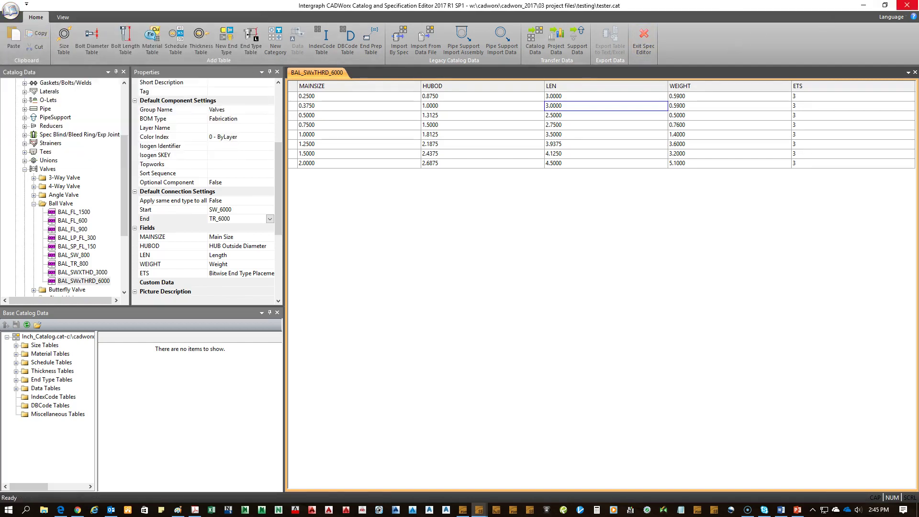
# Step: Close the catalog, reload the base catalog in the Tester project and update the project from it
pyautogui.click(906, 5)
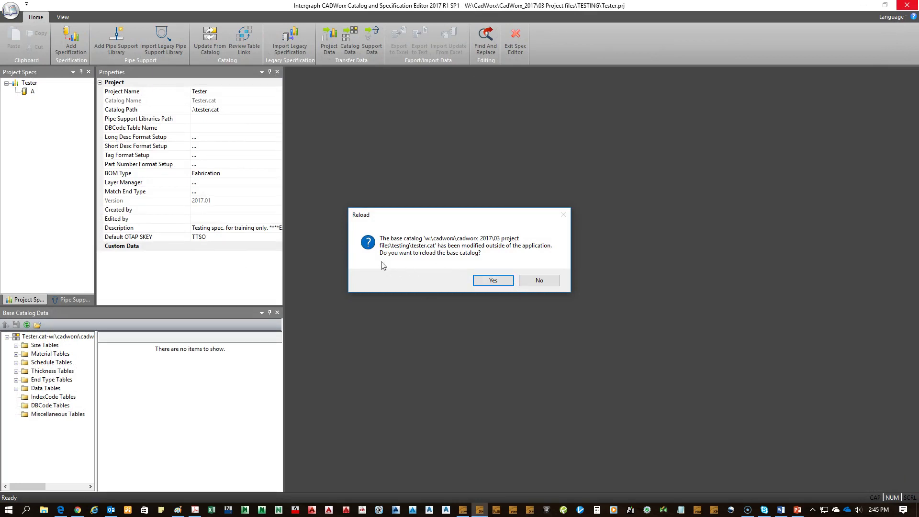
pyautogui.click(492, 280)
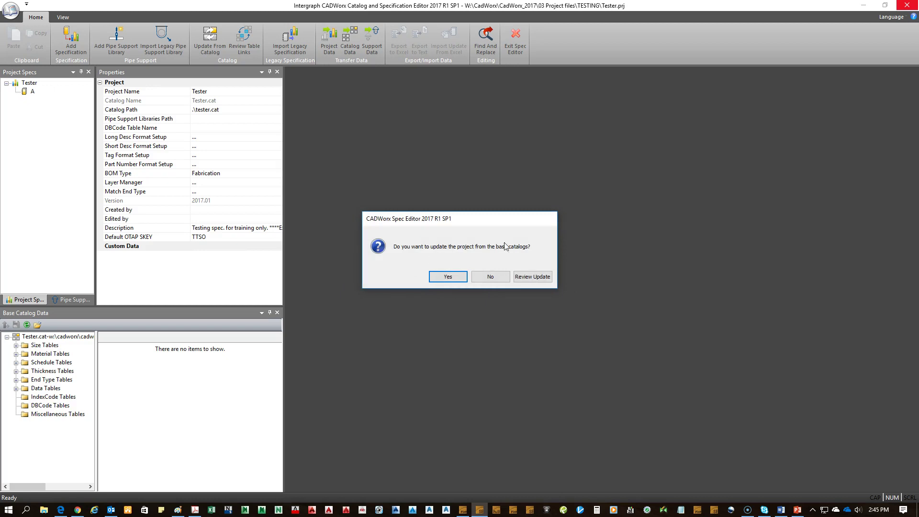
pyautogui.click(449, 278)
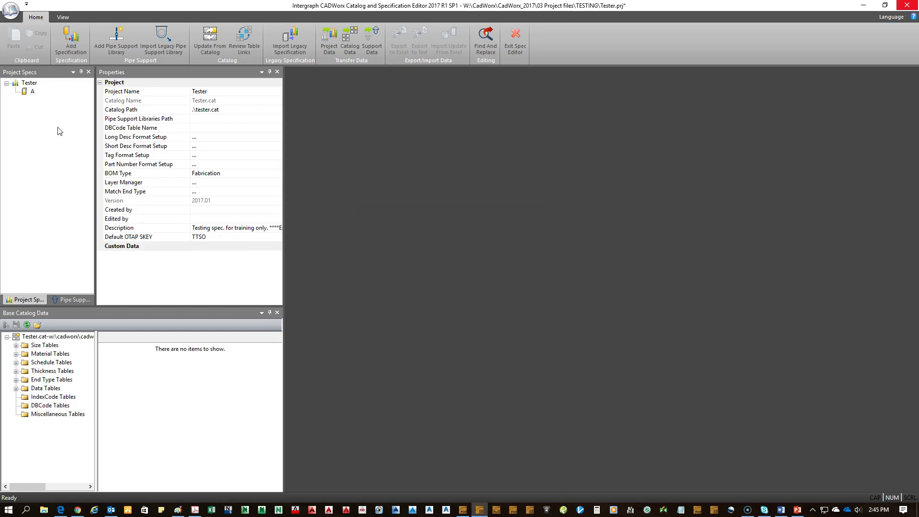
# Step: Open specification A and start a new component in its Valves group
pyautogui.doubleClick(32, 91)
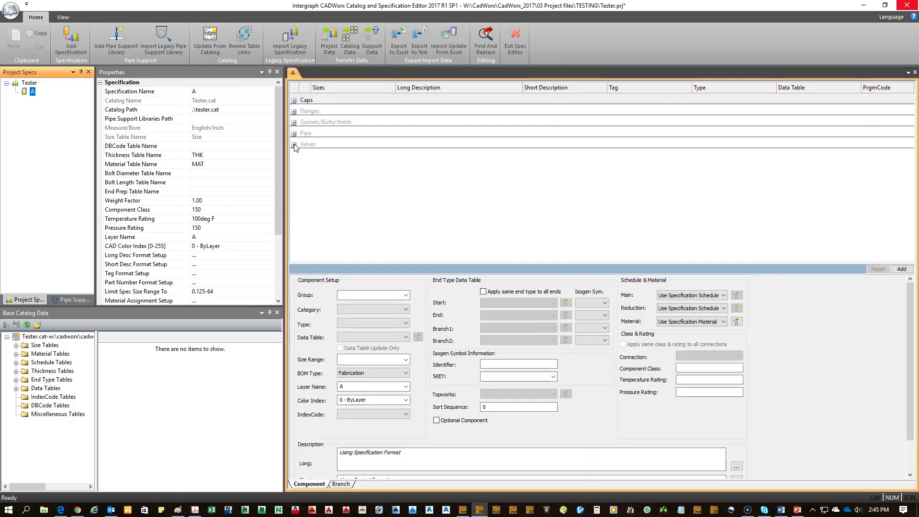
pyautogui.click(294, 145)
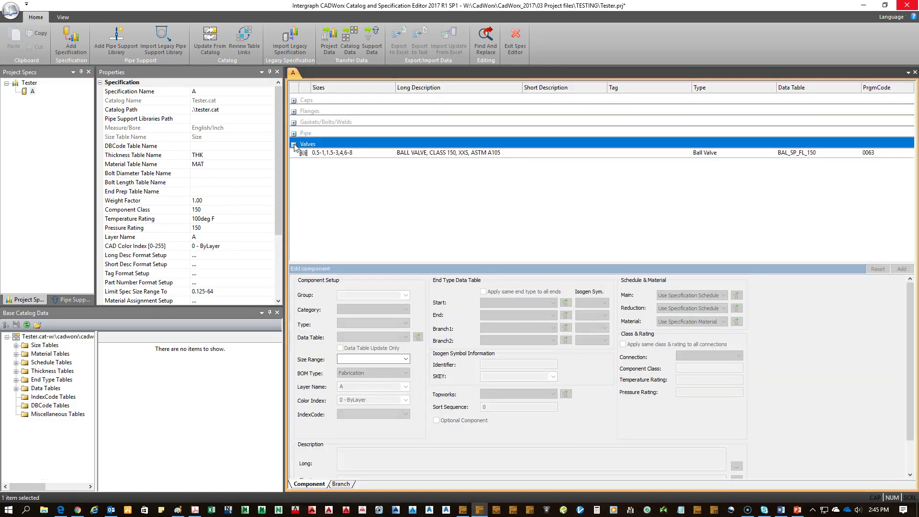
pyautogui.rightClick(348, 146)
pyautogui.click(376, 147)
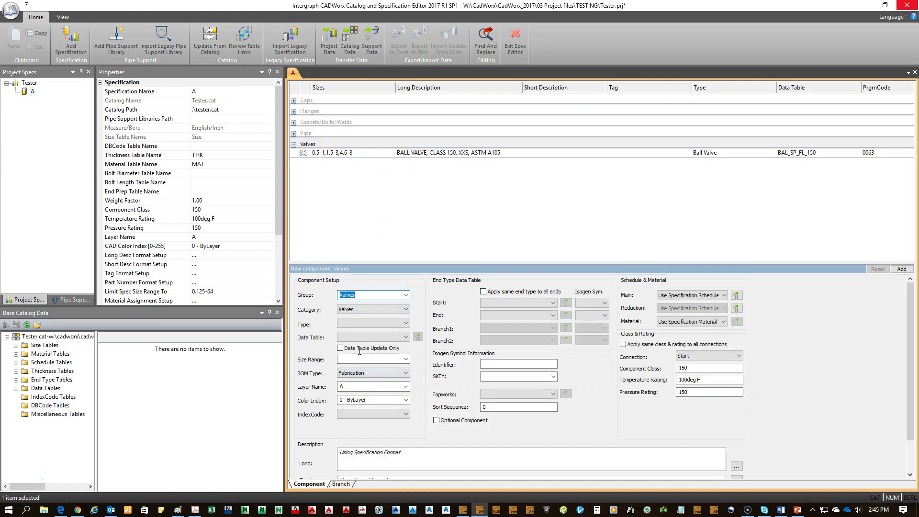
# Step: Set the new component's type to Ball Valve and its data table to BAL_SWxTHRD_6000
pyautogui.click(363, 324)
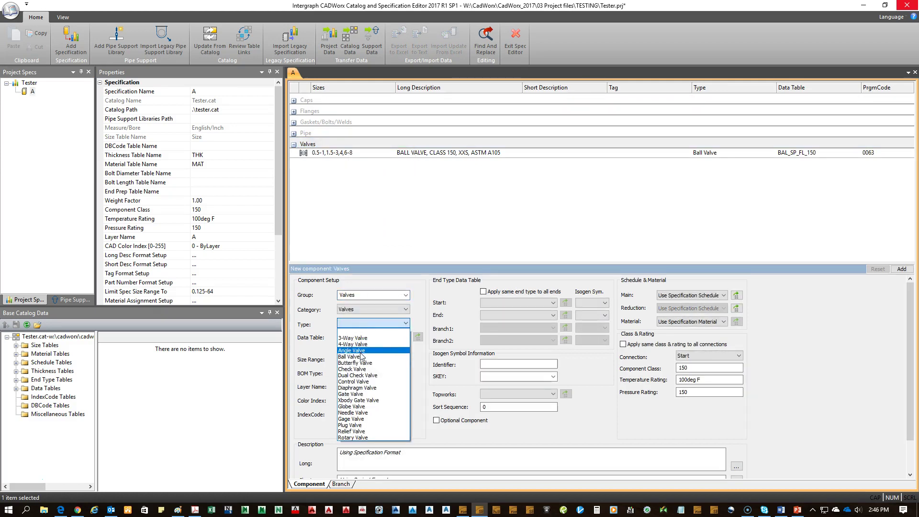
pyautogui.click(360, 356)
pyautogui.click(373, 337)
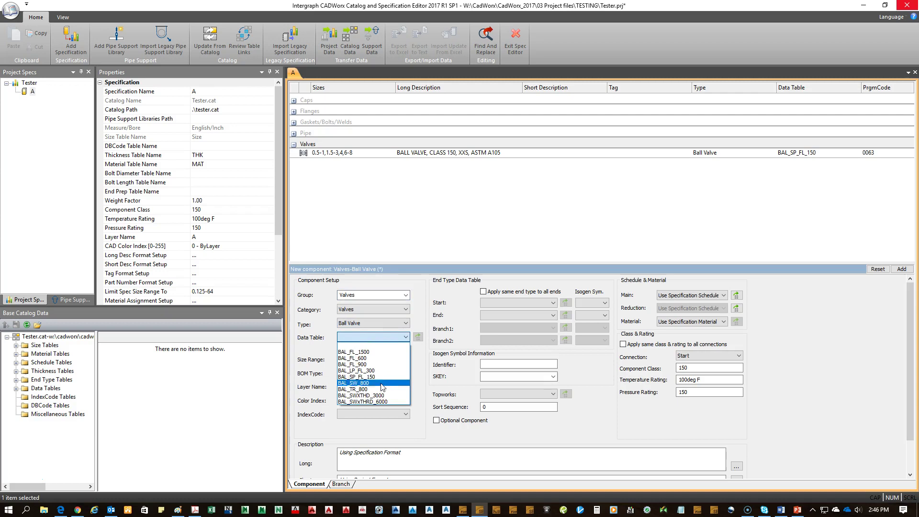
pyautogui.click(381, 401)
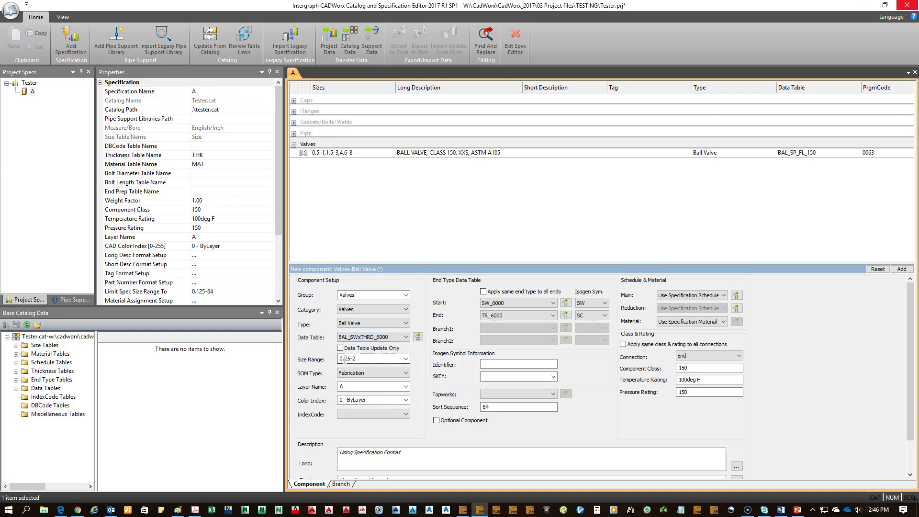
pyautogui.scroll(-2, 407, 416)
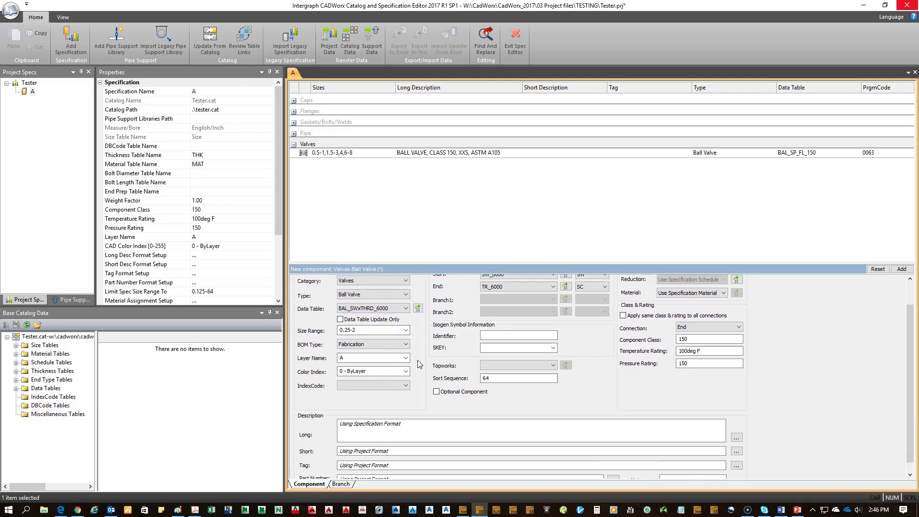
# Step: Enter the new valve's long description as "BALL VALVE, CLASS 3000, SW X THRD, ASTM A105"
pyautogui.click(407, 419)
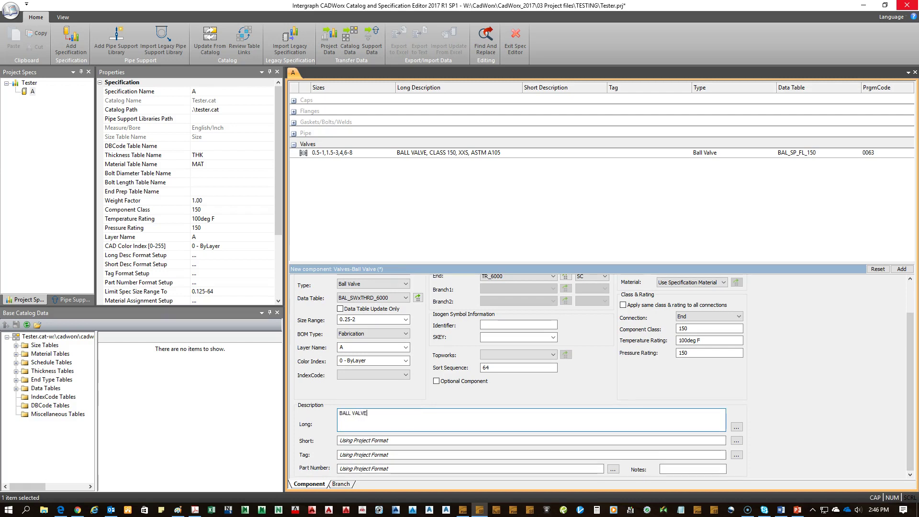
pyautogui.write('BALL VALVE, CLASS 3000, SW X THRD,')
pyautogui.write('ASTM A105')
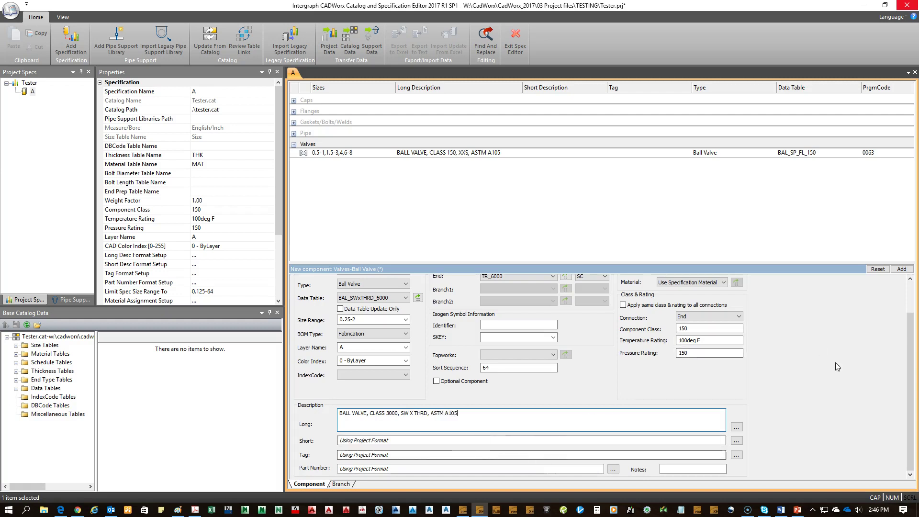
# Step: Set the new valve's main schedule to XXS and its material to blank, and add the component to specification A
pyautogui.scroll(2, 698, 356)
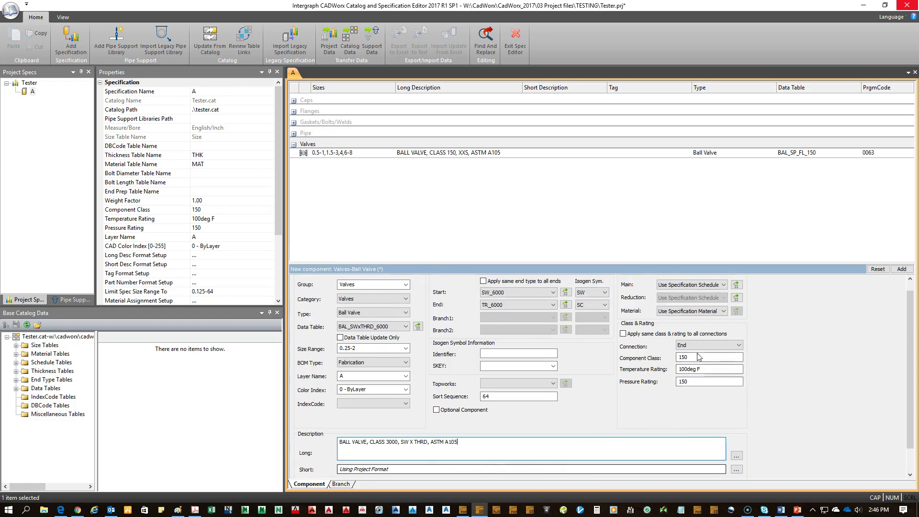
pyautogui.click(700, 285)
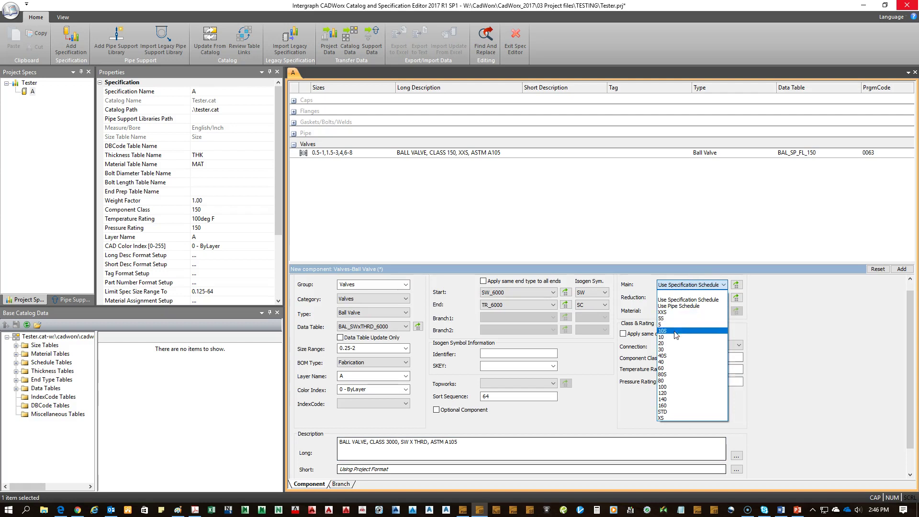
pyautogui.click(677, 312)
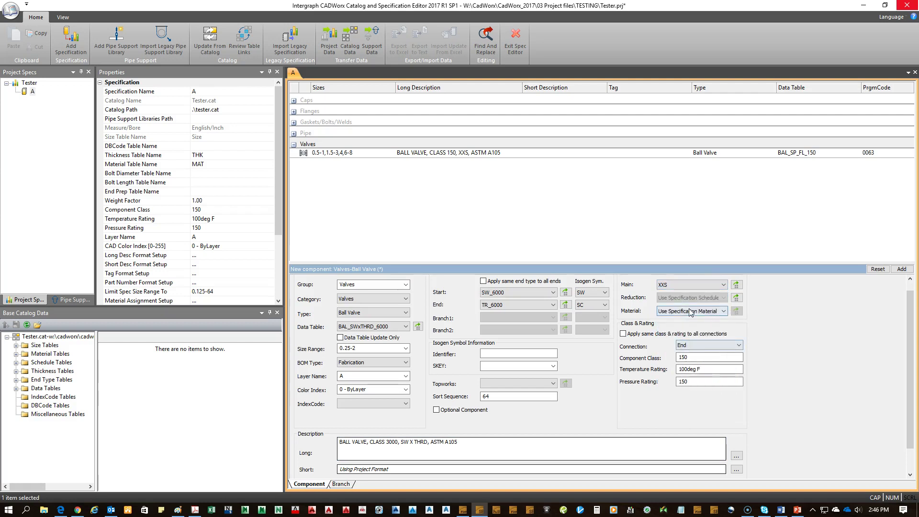
pyautogui.click(689, 311)
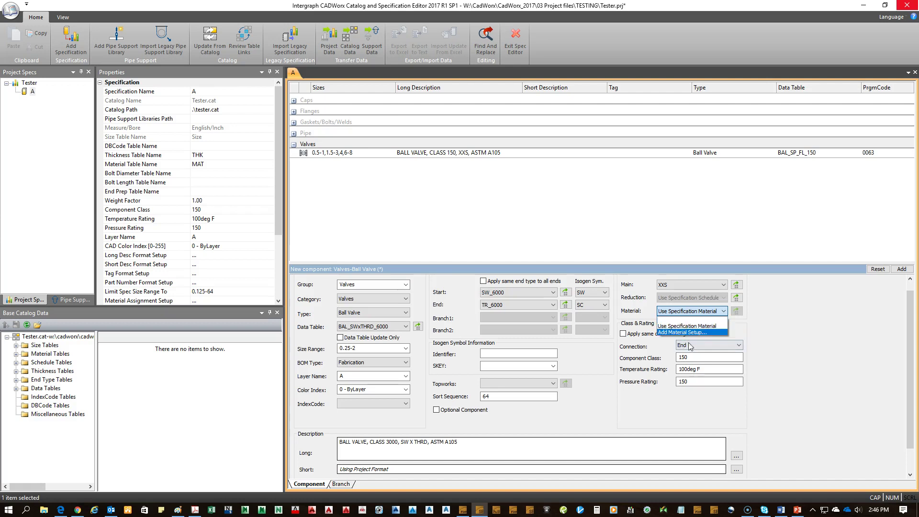
pyautogui.click(691, 319)
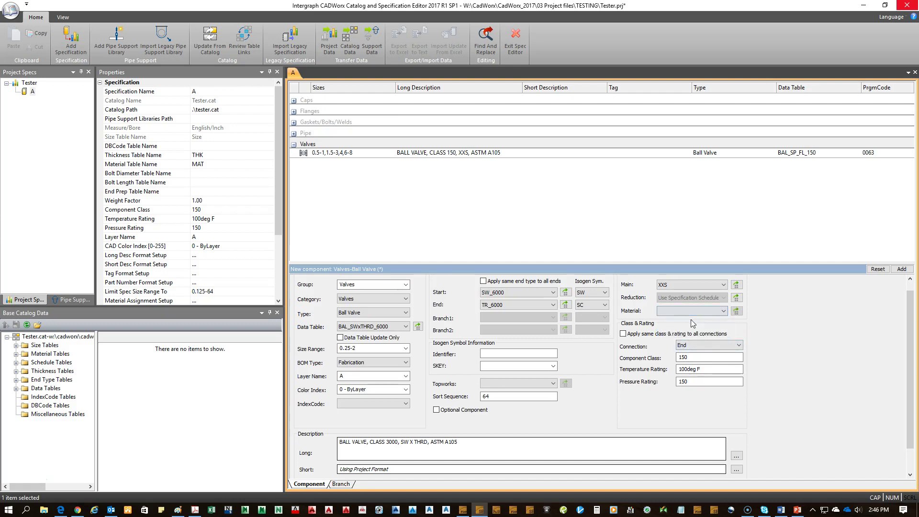
pyautogui.click(901, 269)
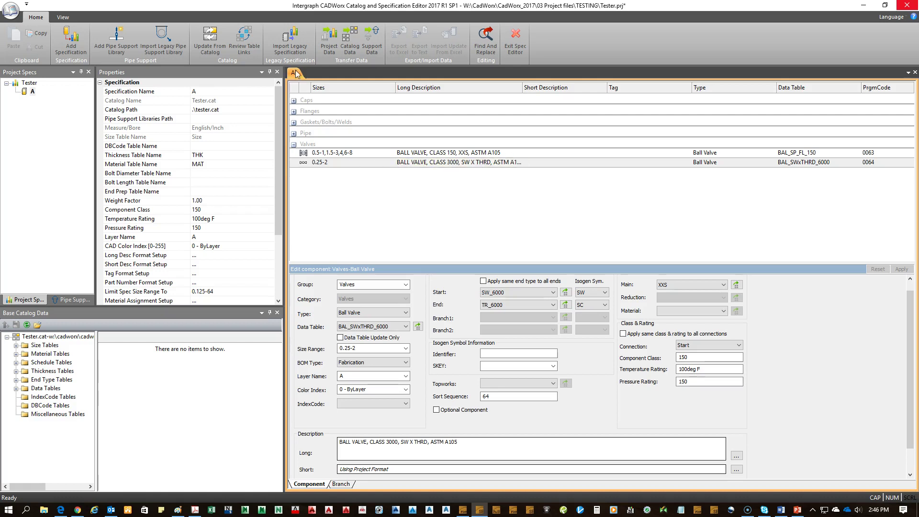
# Step: Save the Tester project, switch to the CADWorx Plant drawing and reload the project specification there
pyautogui.click(10, 10)
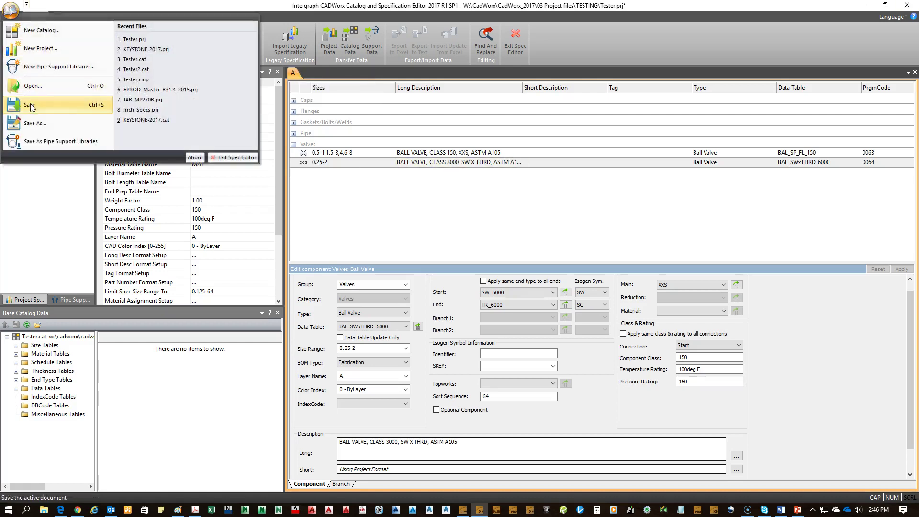
pyautogui.click(29, 106)
pyautogui.click(463, 511)
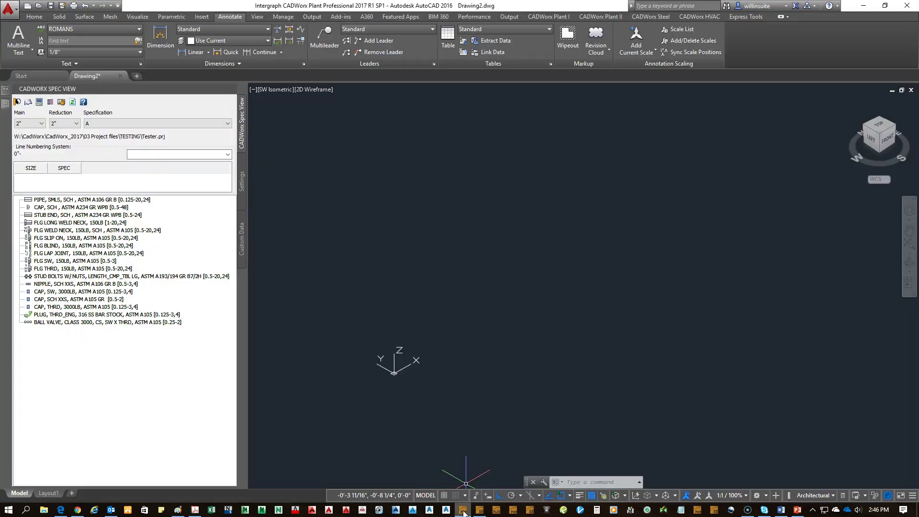
pyautogui.click(73, 102)
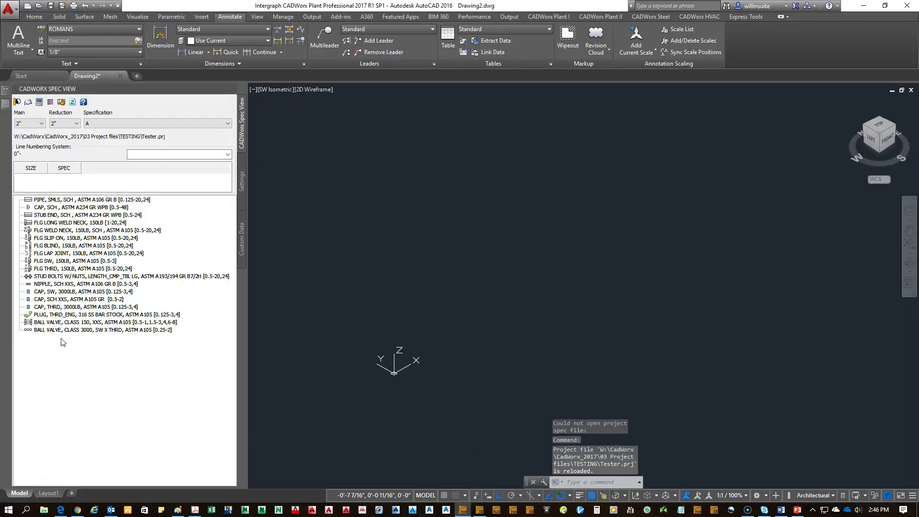
# Step: Place the Class 3000 SW X THRD ball valve from specification A in the empty drawing
pyautogui.click(121, 330)
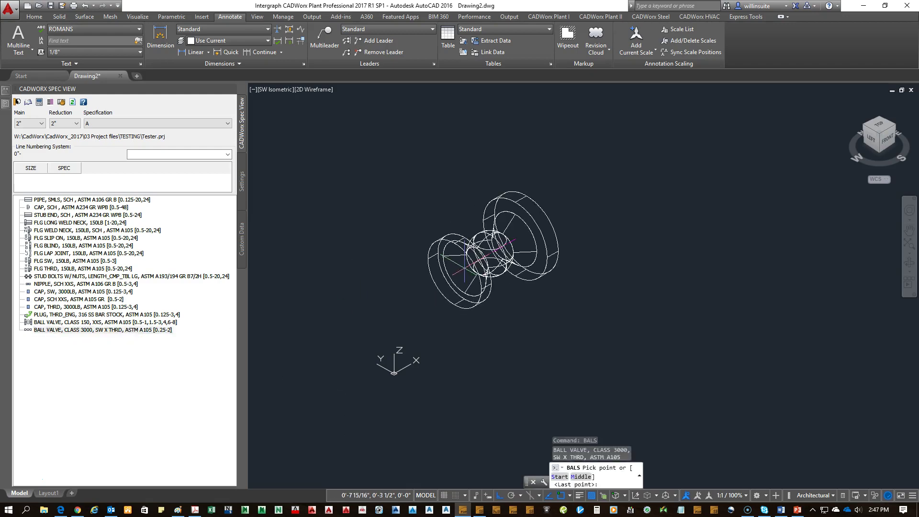
pyautogui.click(486, 249)
pyautogui.click(642, 195)
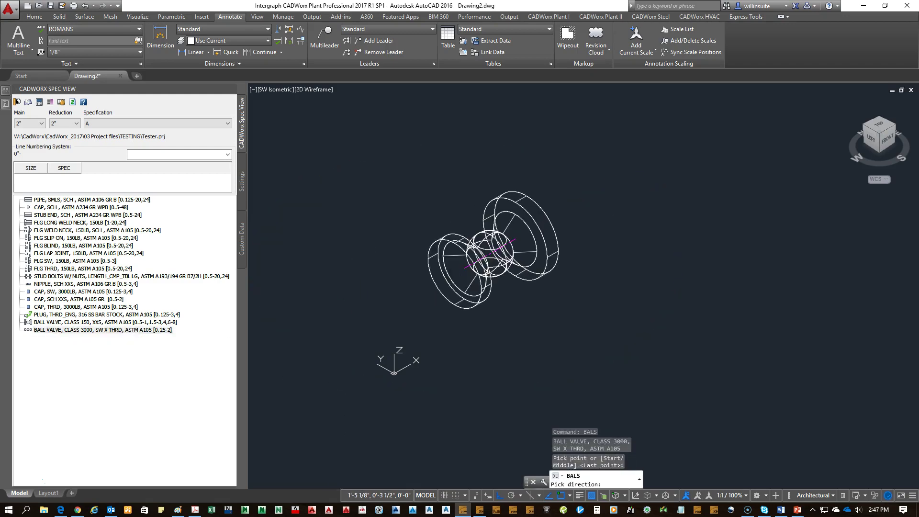
# Step: Open the placed ball valve's component data and examine the end connections in its Isogen data
pyautogui.doubleClick(483, 245)
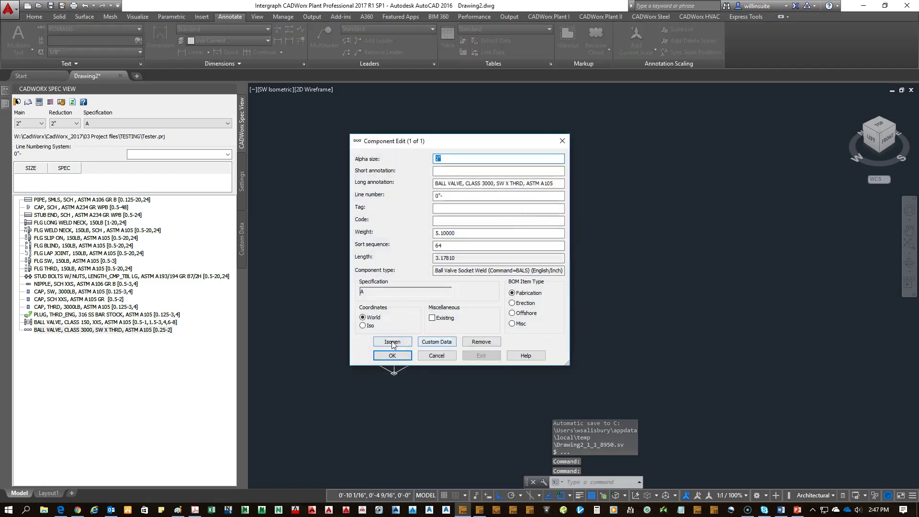
pyautogui.click(392, 342)
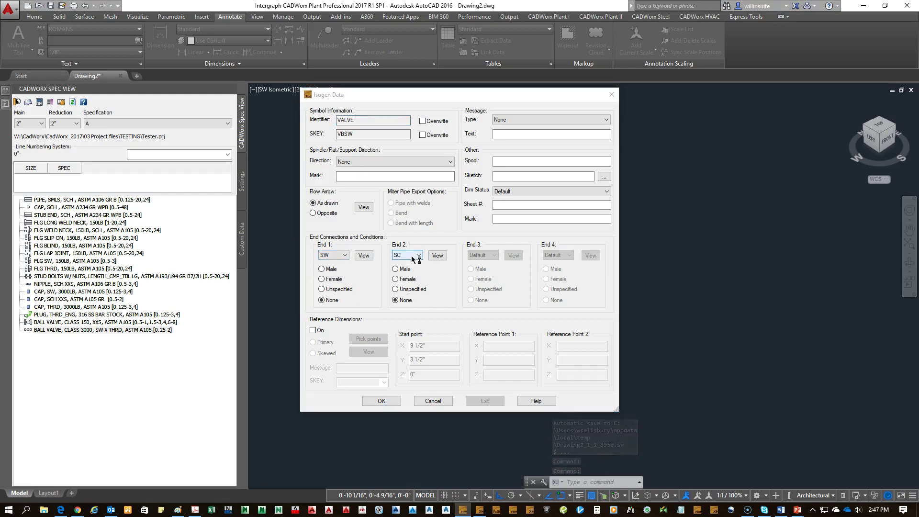
pyautogui.click(672, 337)
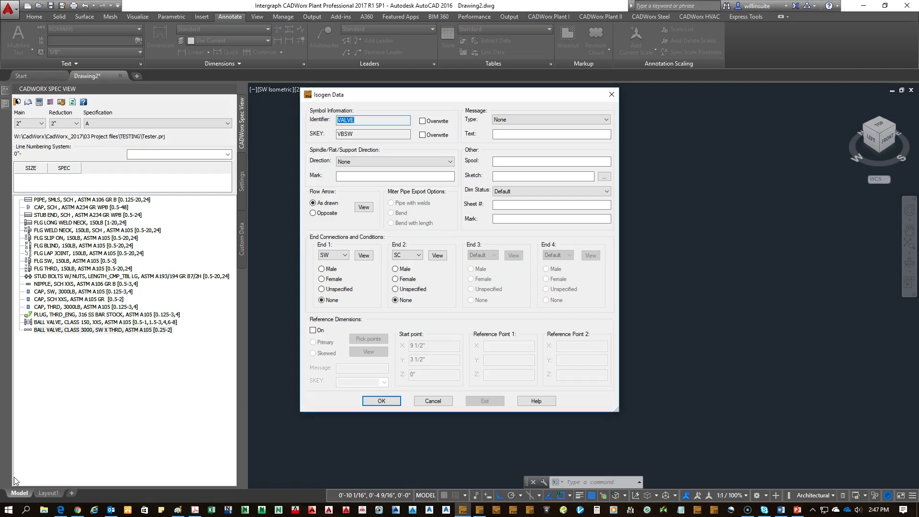